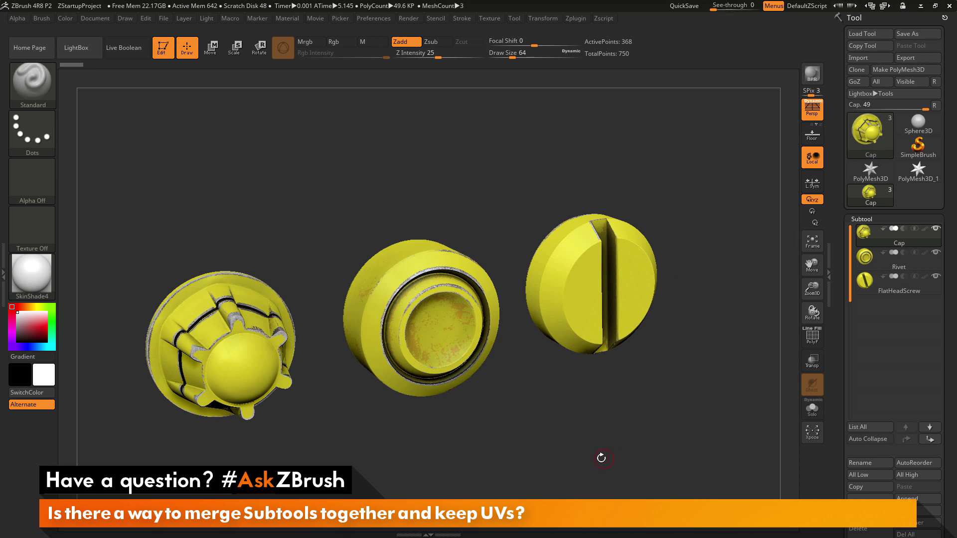
Turn the three parts toward the viewer and view the Cap subtool's texture map.
mouse_move(598, 457)
mouse_down()
mouse_move(576, 445)
mouse_move(579, 466)
mouse_move(588, 454)
mouse_up()
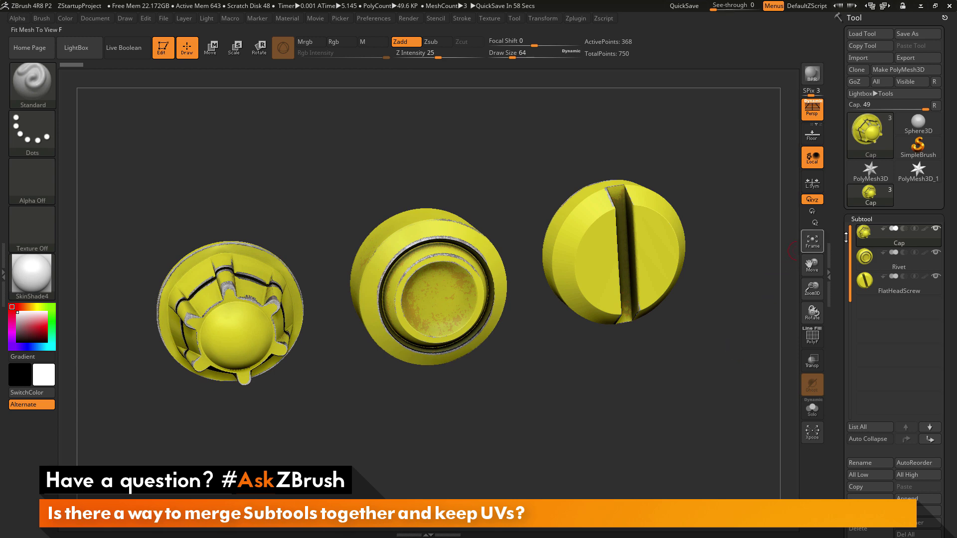
mouse_move(874, 235)
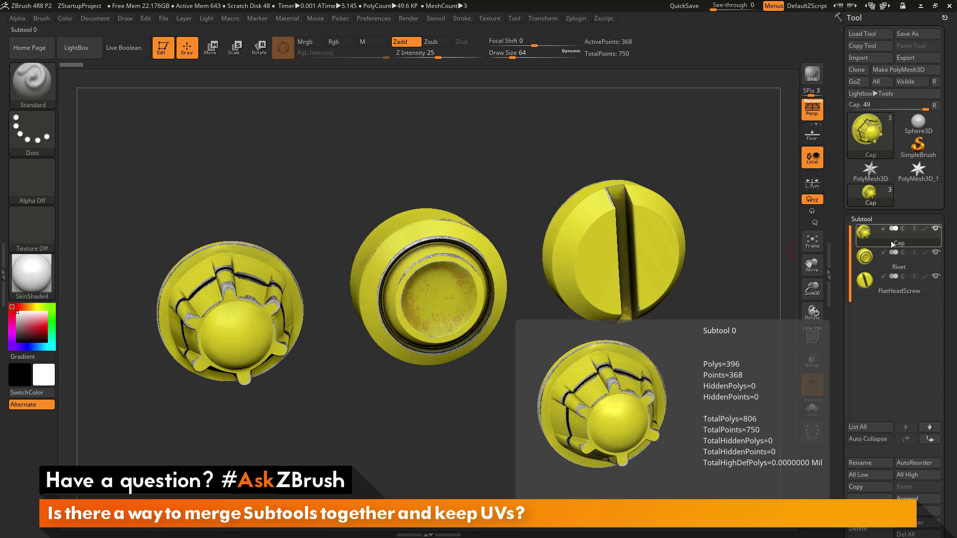
mouse_move(895, 270)
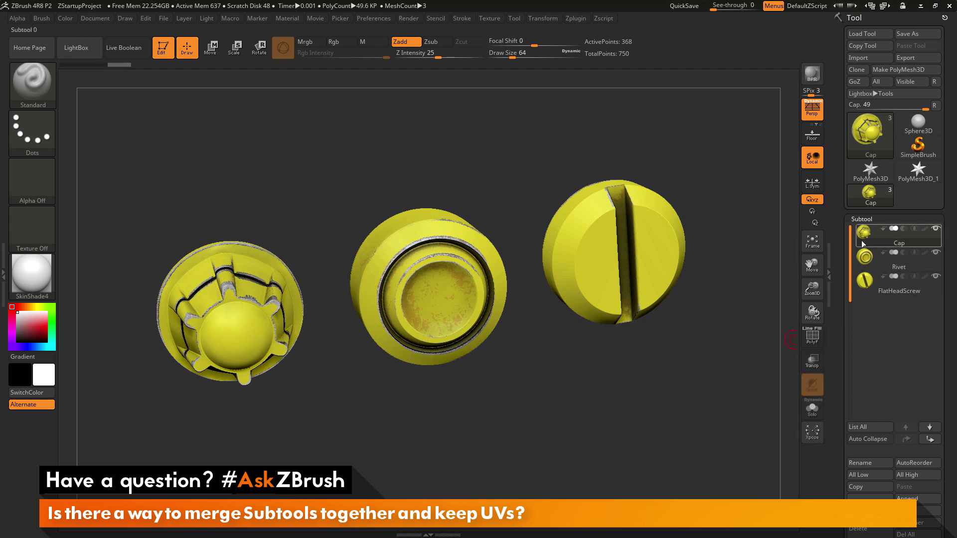
scroll(834, 249, down, 10)
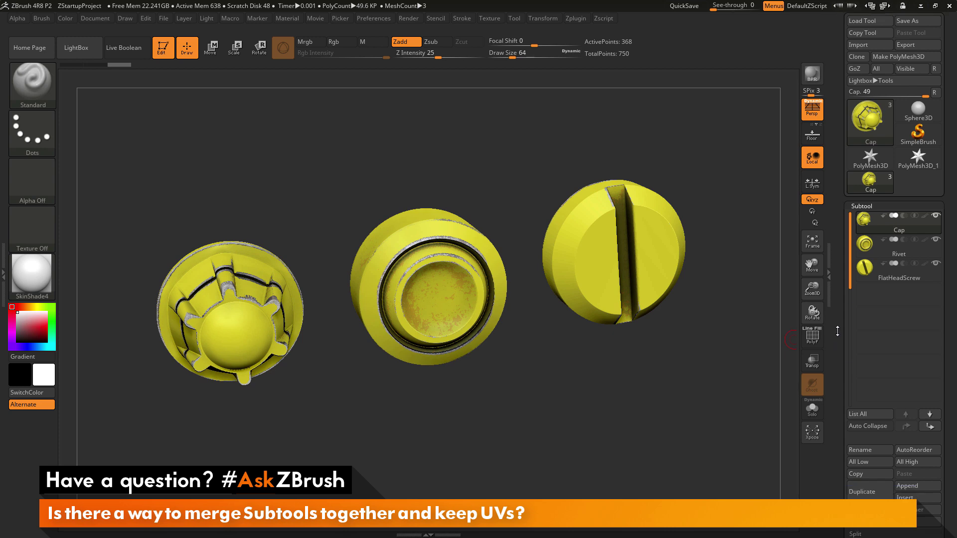
click(868, 413)
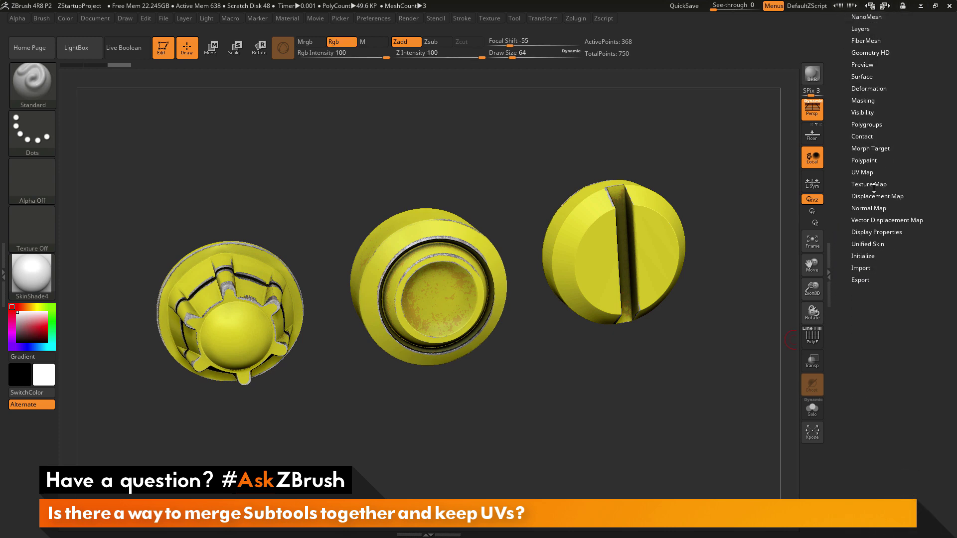
scroll(889, 184, up, 3)
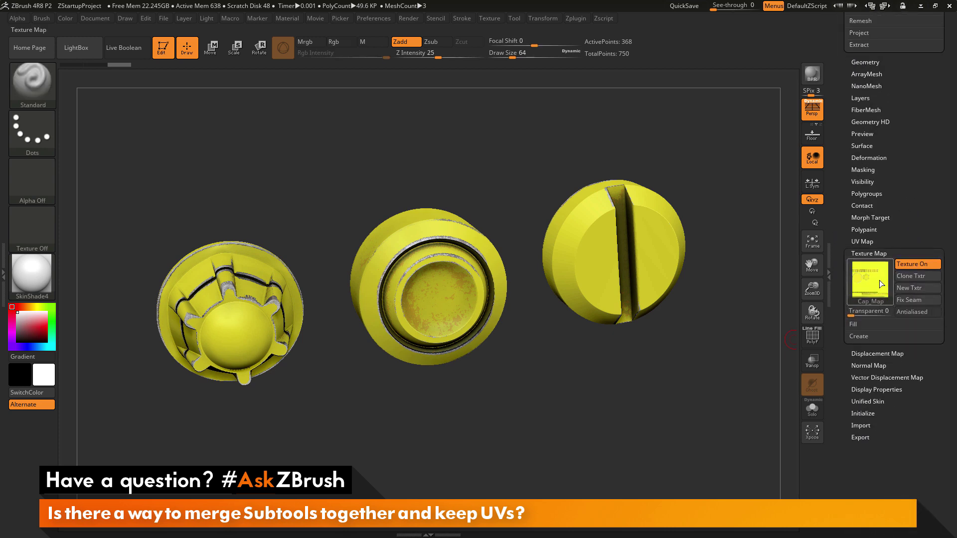
mouse_move(879, 280)
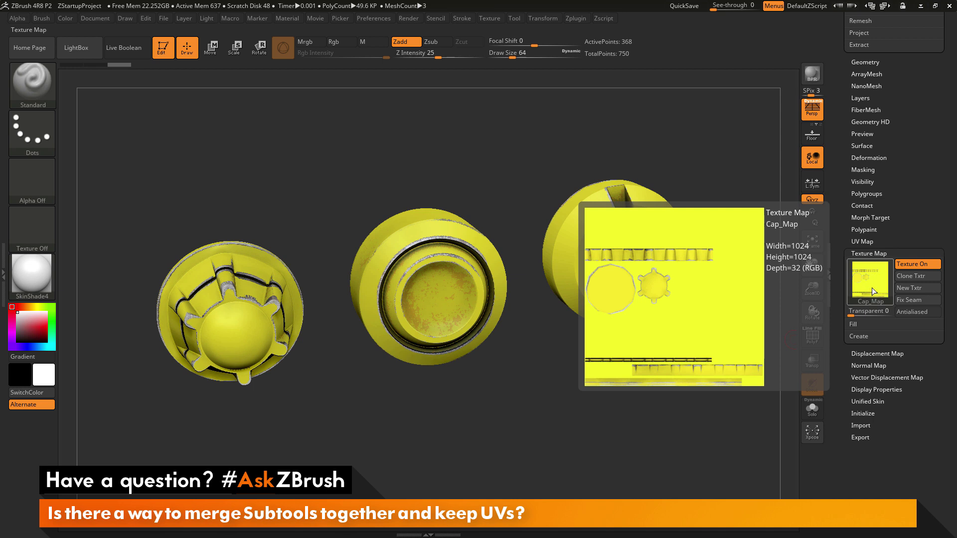
Check the Rivet and FlatHeadScrew texture maps, then make Cap the active subtool again.
key(alt+Down)
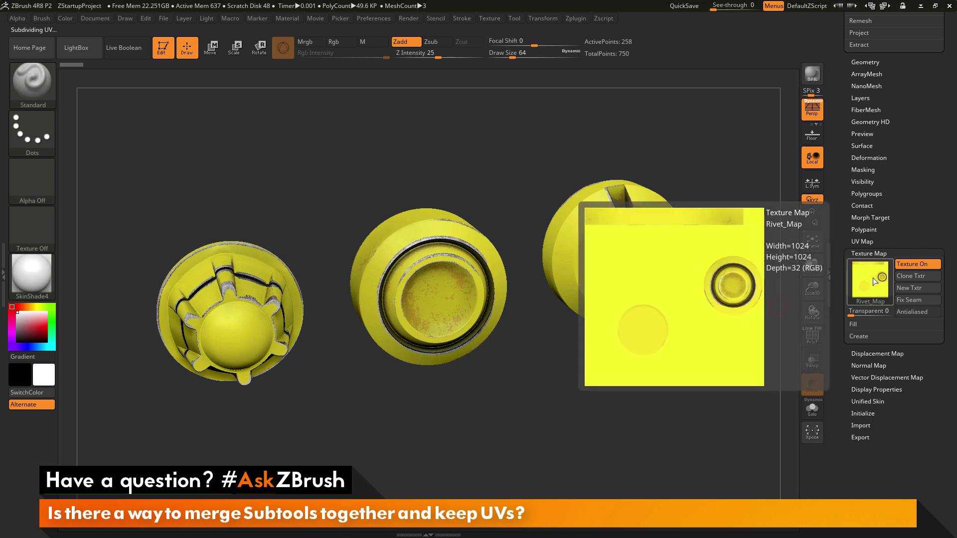
key(alt+Down)
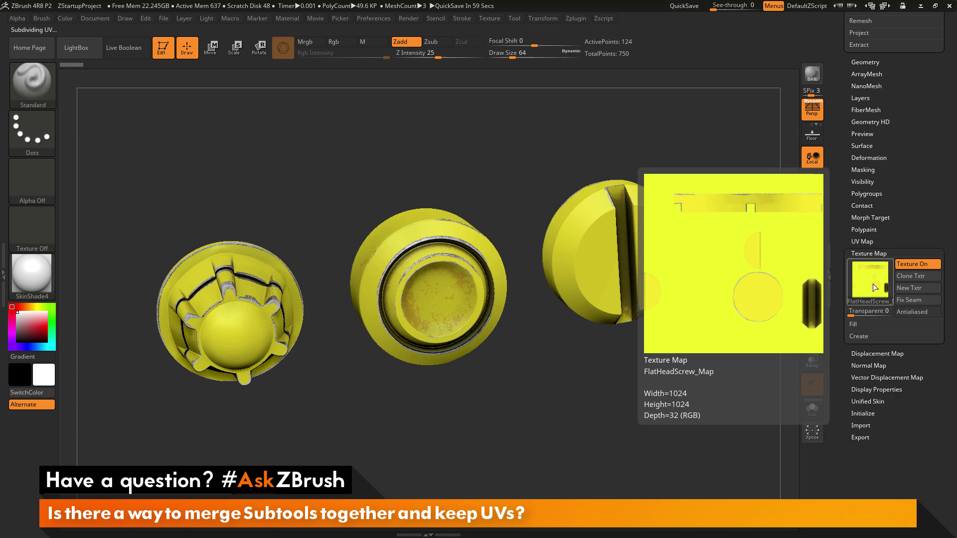
drag(901, 183, 884, 226)
click(860, 268)
key(Up)
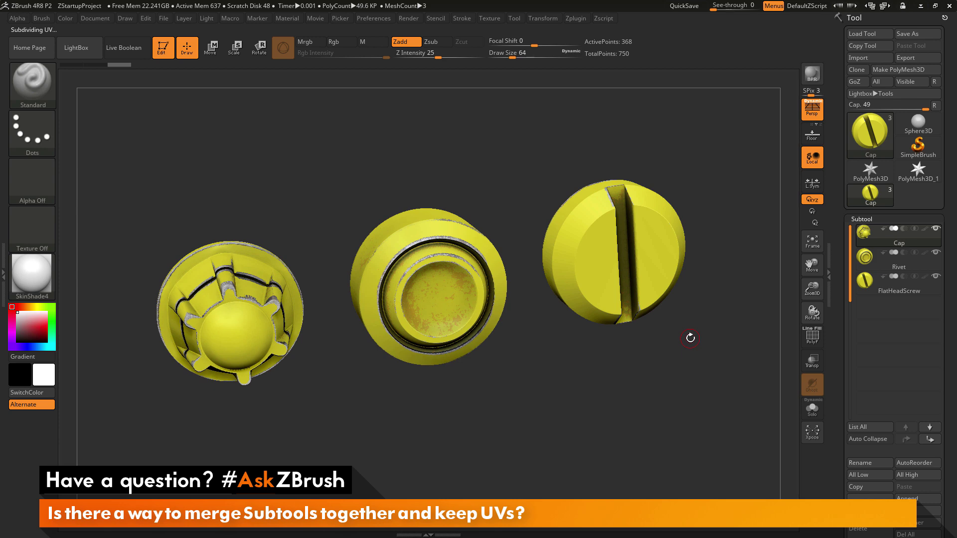
Expand Subtool > Merge and enable Uv next to Weld so merges keep UVs.
drag(690, 338, 789, 287)
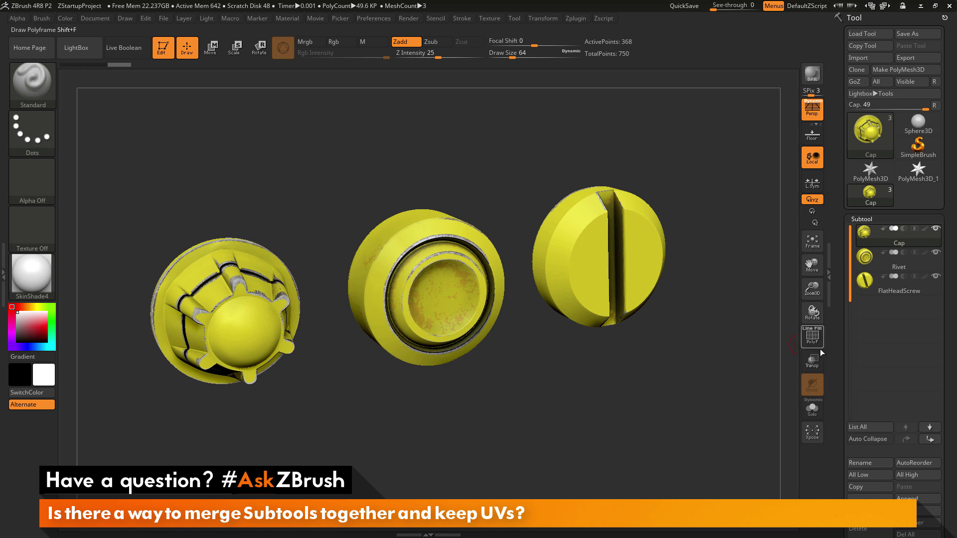
scroll(863, 239, down, 5)
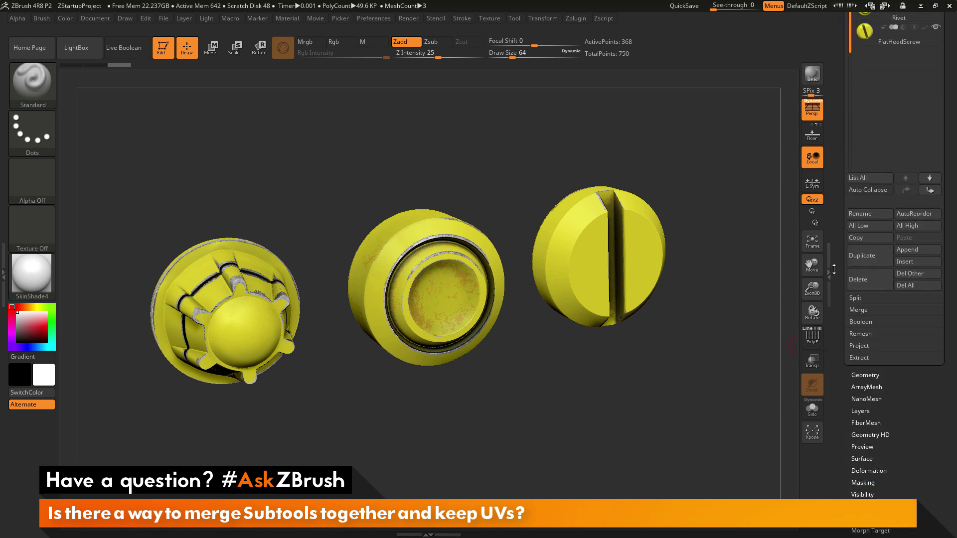
click(868, 310)
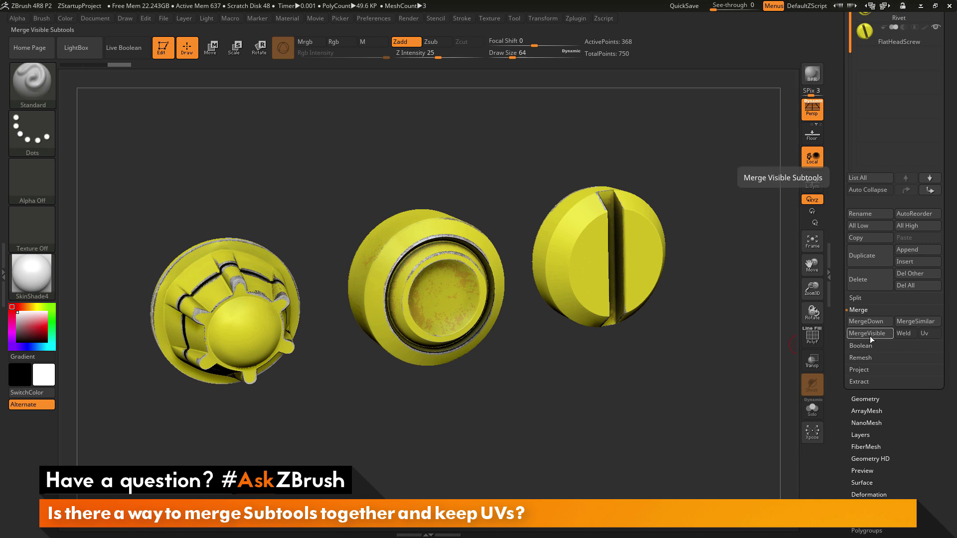
click(930, 333)
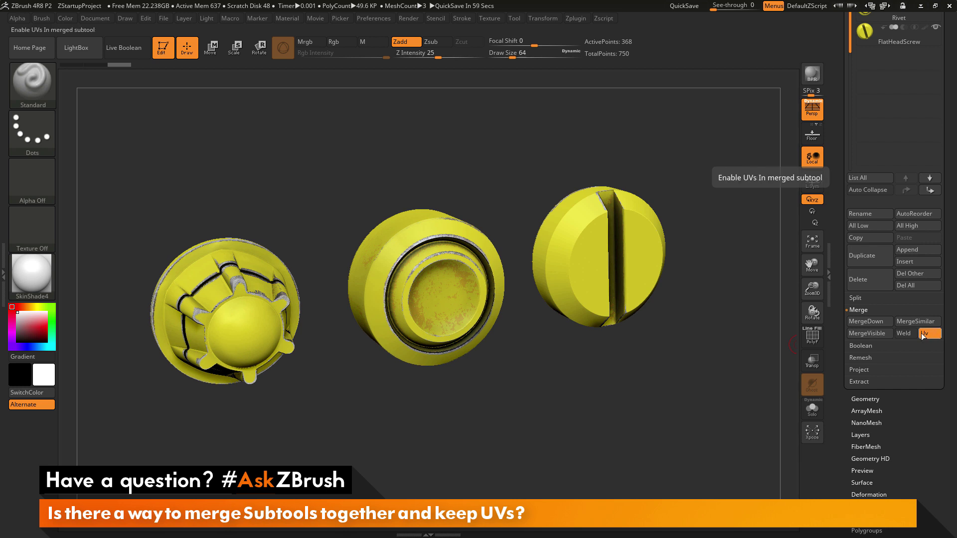
Merge the visible Cap, Rivet and FlatHeadScrew subtools into a new Merged_Cap tool, showing its thumbnail.
click(871, 333)
scroll(902, 128, up, 3)
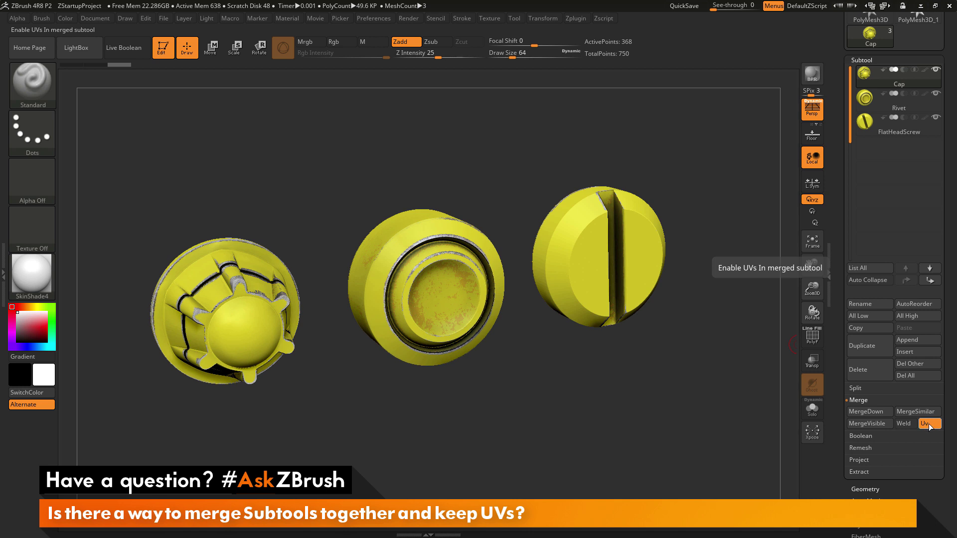
click(870, 424)
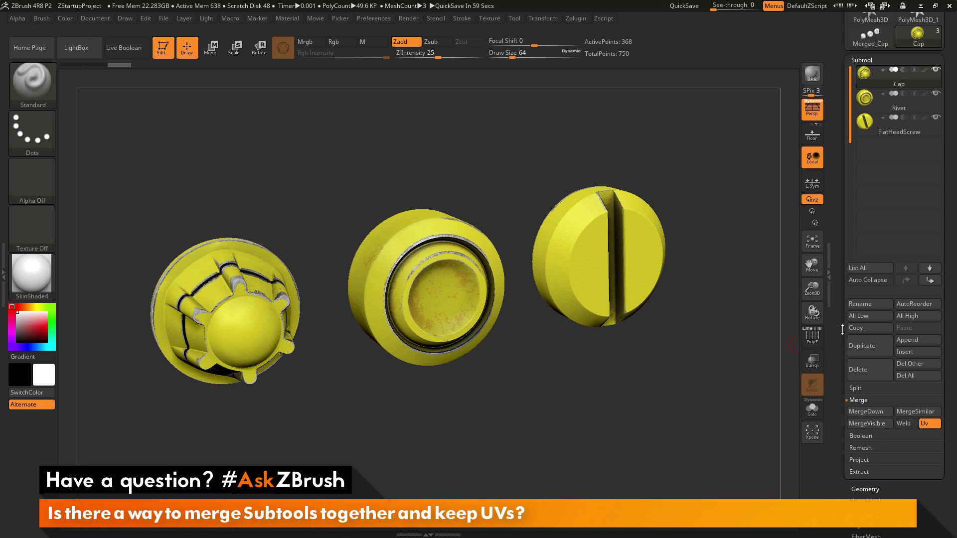
scroll(839, 248, up, 5)
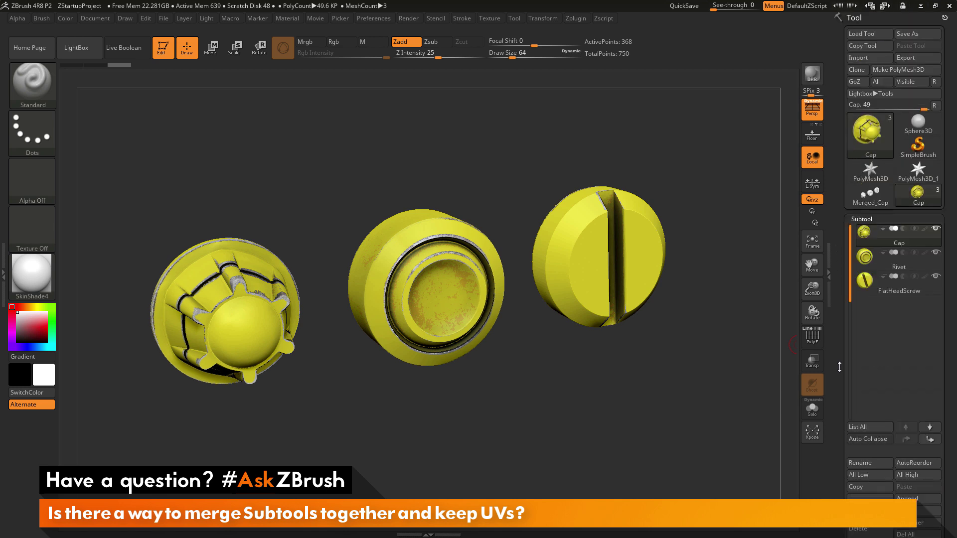
Load Merged_Cap and orbit around its three combined pieces.
click(862, 204)
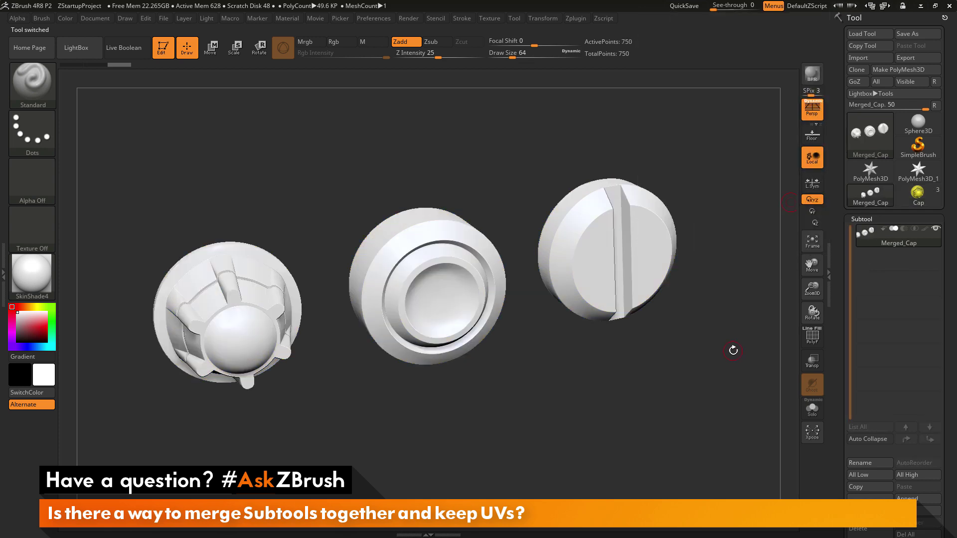
mouse_move(728, 380)
mouse_down()
mouse_move(723, 419)
mouse_move(721, 390)
mouse_up()
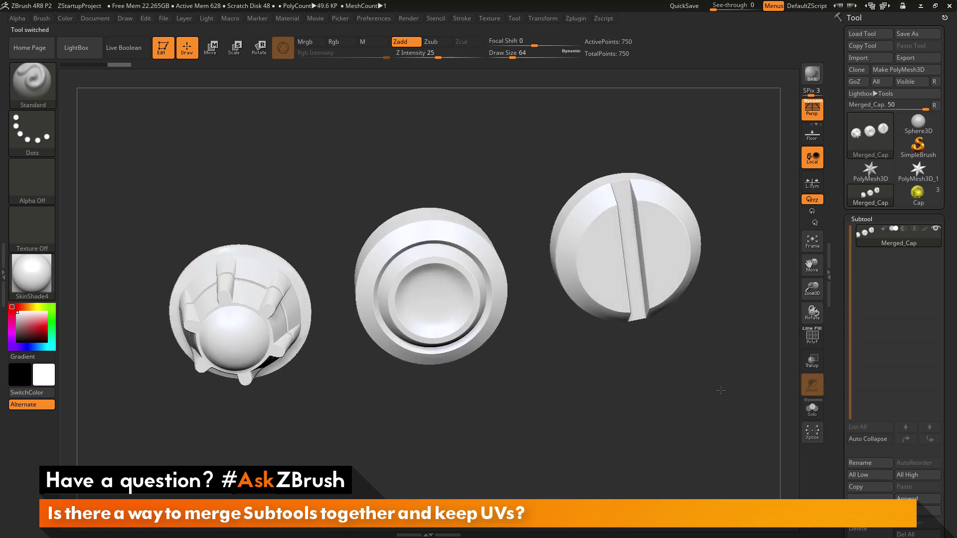
mouse_move(730, 354)
mouse_down()
mouse_move(740, 329)
mouse_move(735, 362)
mouse_move(738, 345)
mouse_up()
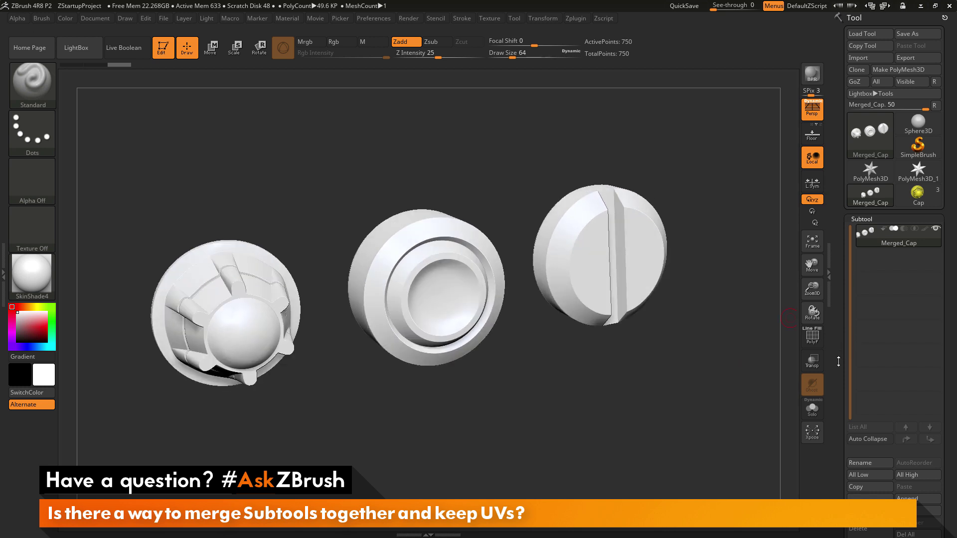
Apply the Texture 19 checker as Merged_Cap's texture map and orbit to inspect the UVs.
drag(838, 368, 834, 247)
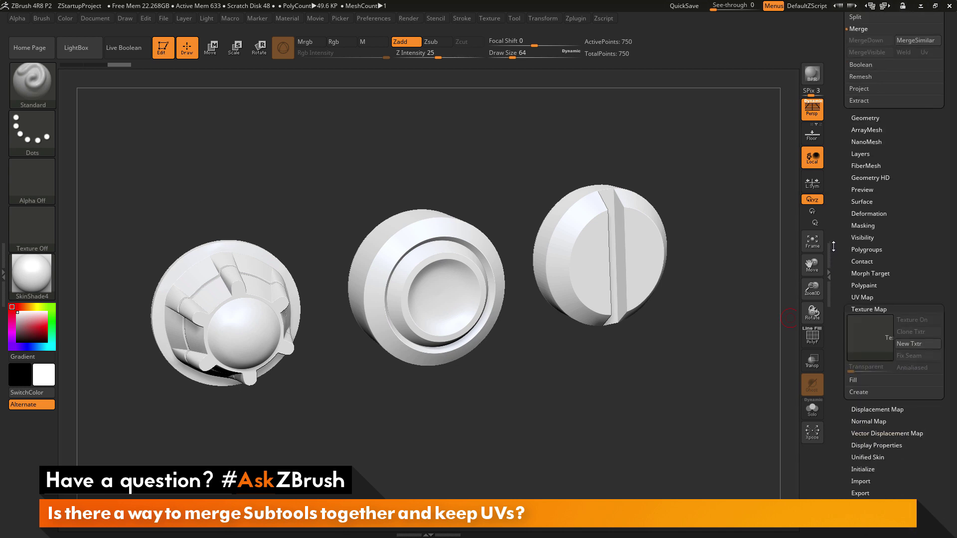
click(860, 297)
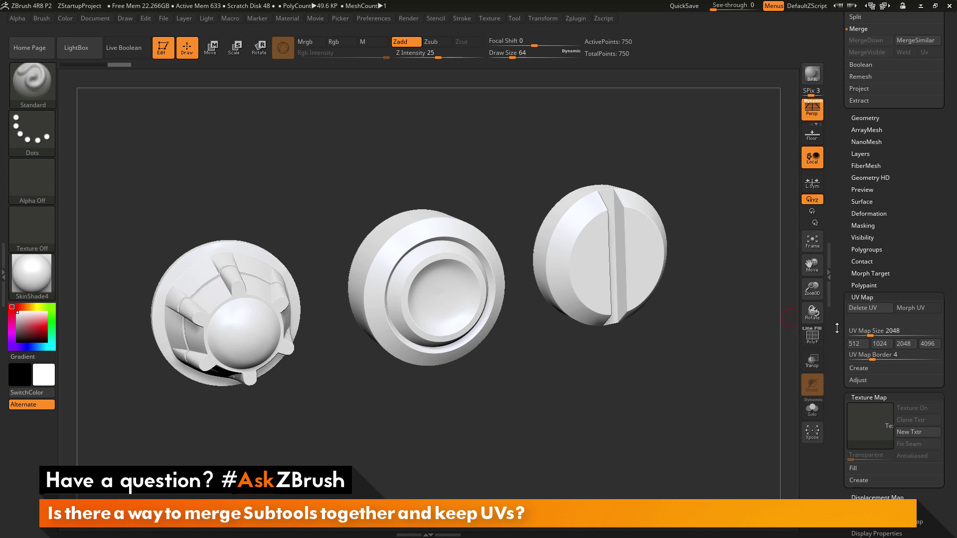
scroll(862, 331, down, 3)
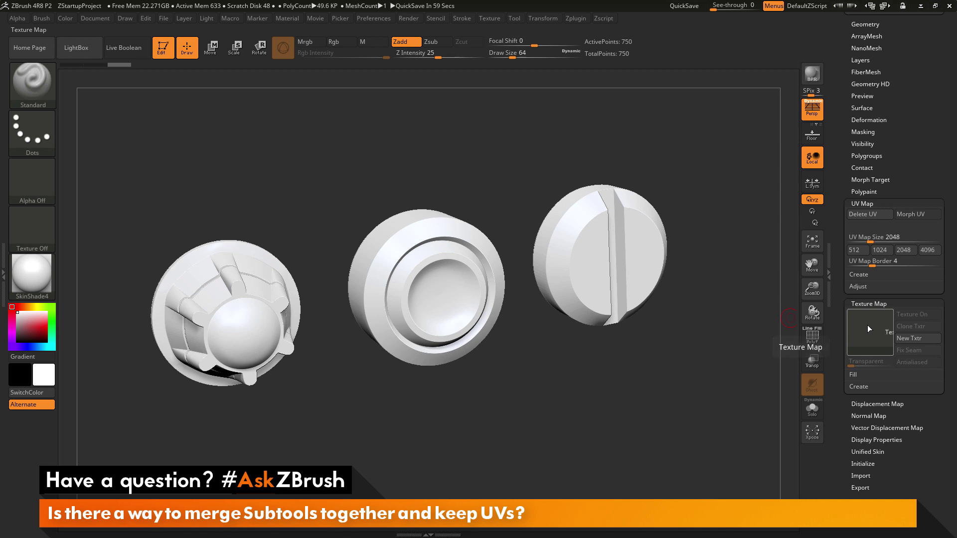
click(867, 325)
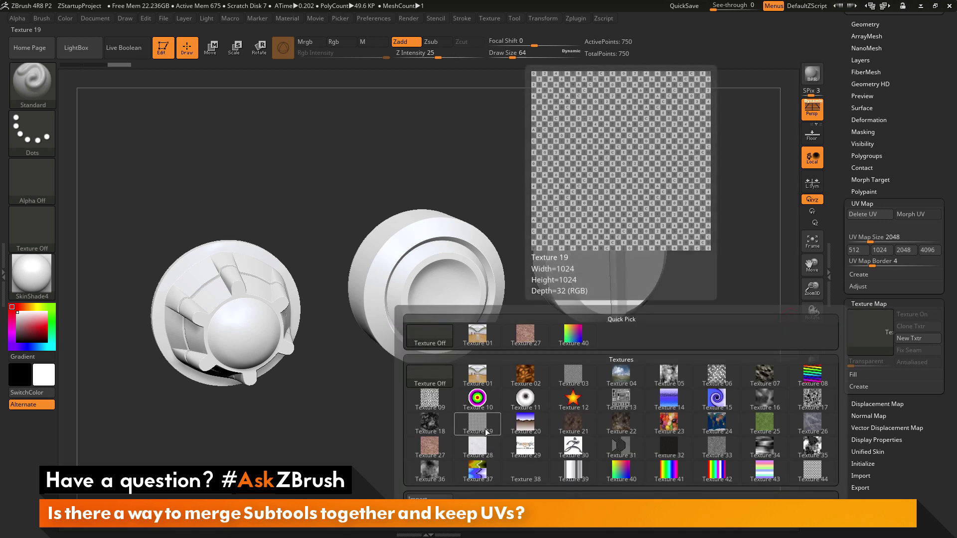
click(489, 432)
drag(657, 416, 578, 455)
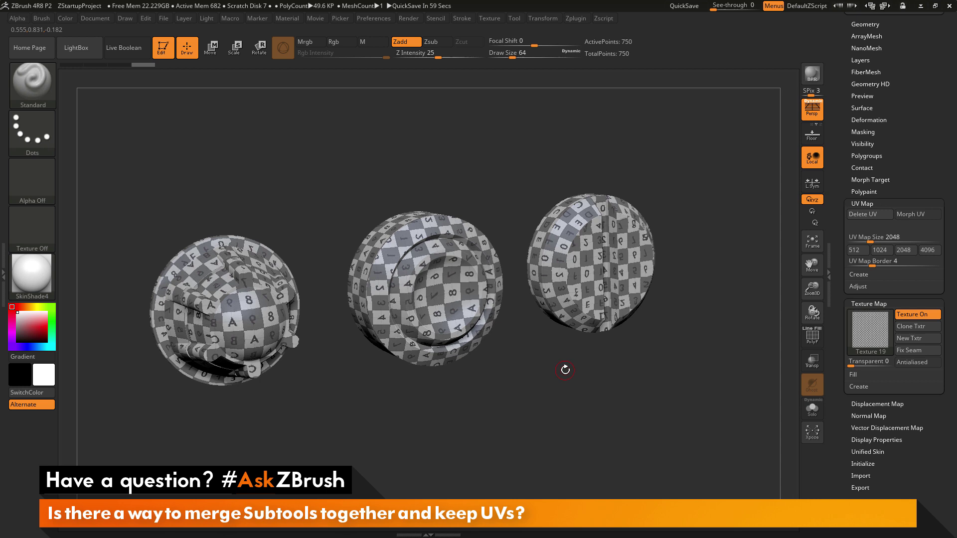
Generate a 2048×2048 New From UV Check texture for Merged_Cap and preview its UV islands.
click(859, 387)
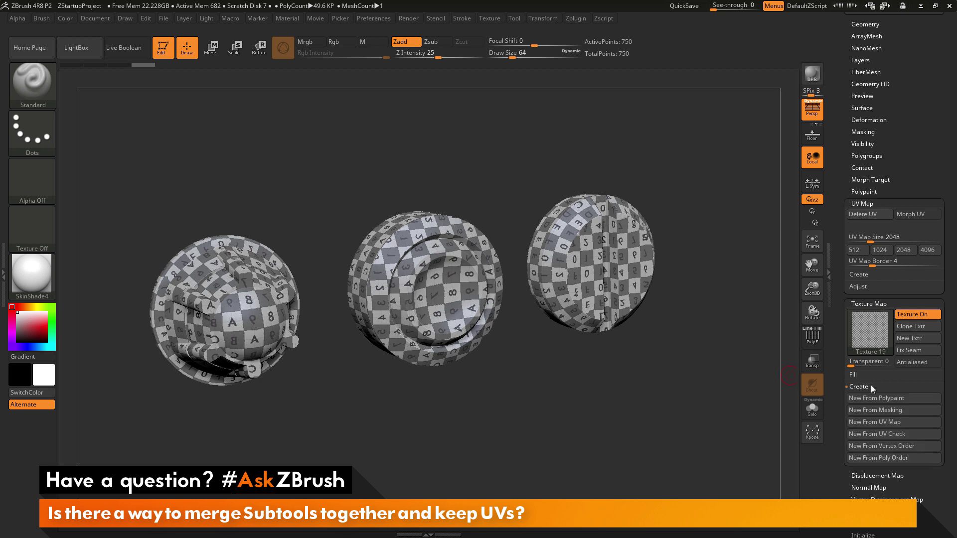
click(869, 435)
mouse_move(871, 338)
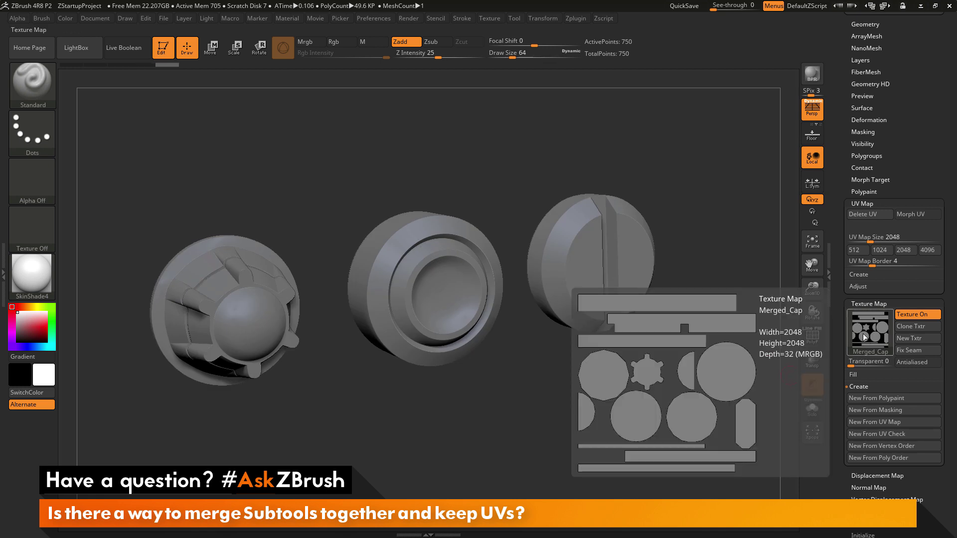
click(868, 303)
drag(835, 237, 839, 381)
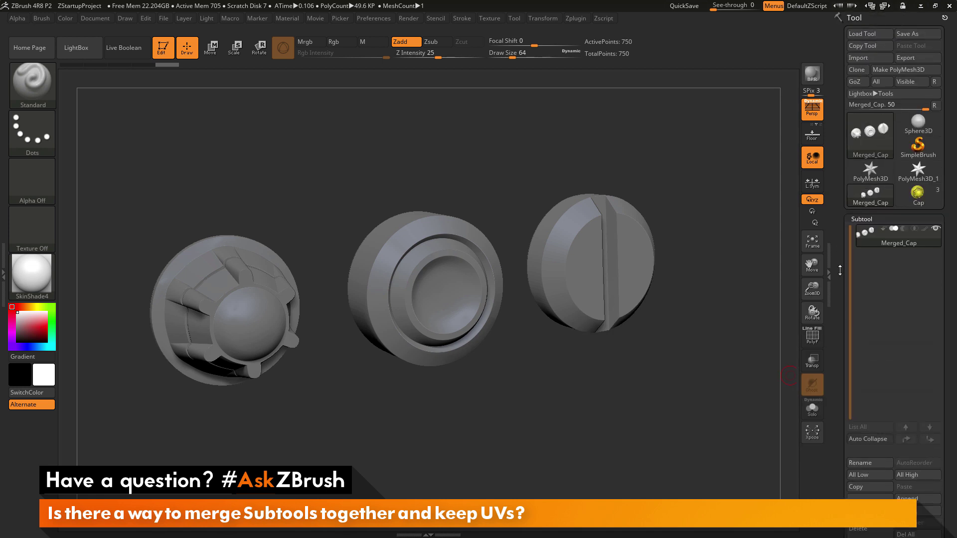
Reload the original Cap tool and confirm Uv is enabled under Subtool > Merge.
click(917, 193)
drag(841, 295, 839, 254)
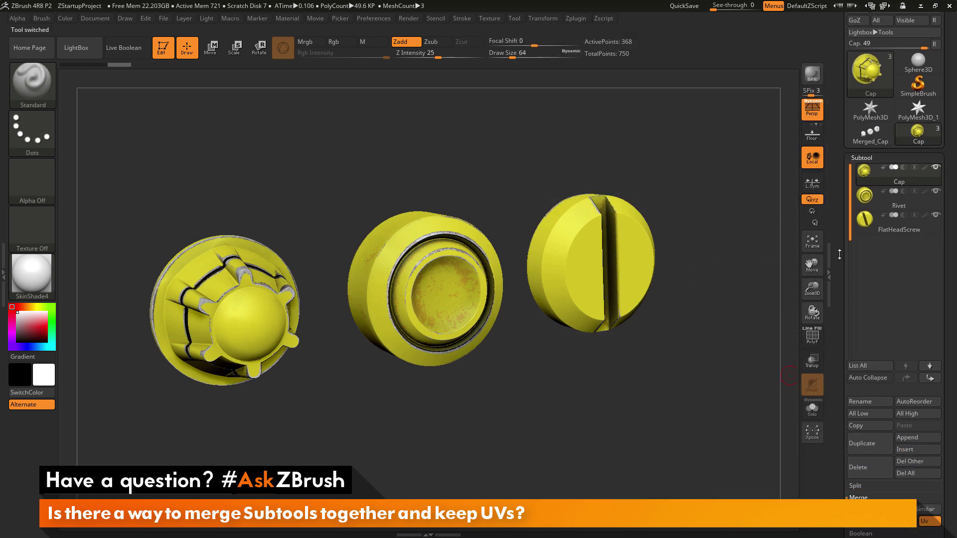
scroll(839, 255, down, 5)
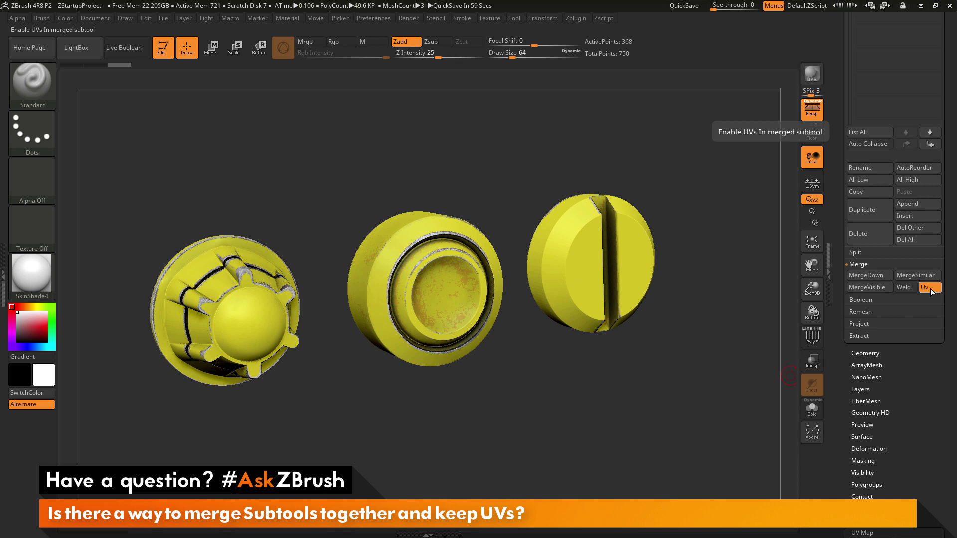
scroll(892, 249, up, 6)
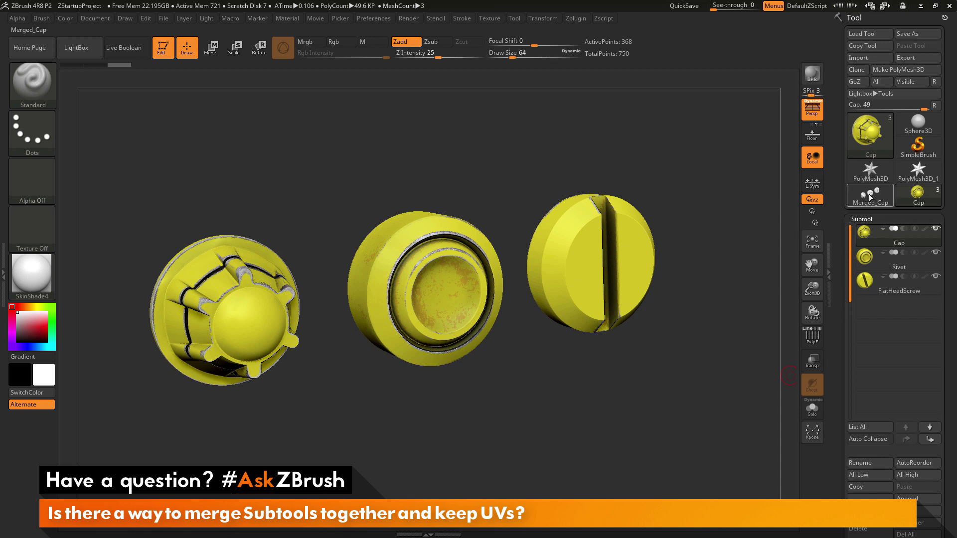
Reload the 750-point Merged_Cap tool and rotate it slightly.
click(869, 193)
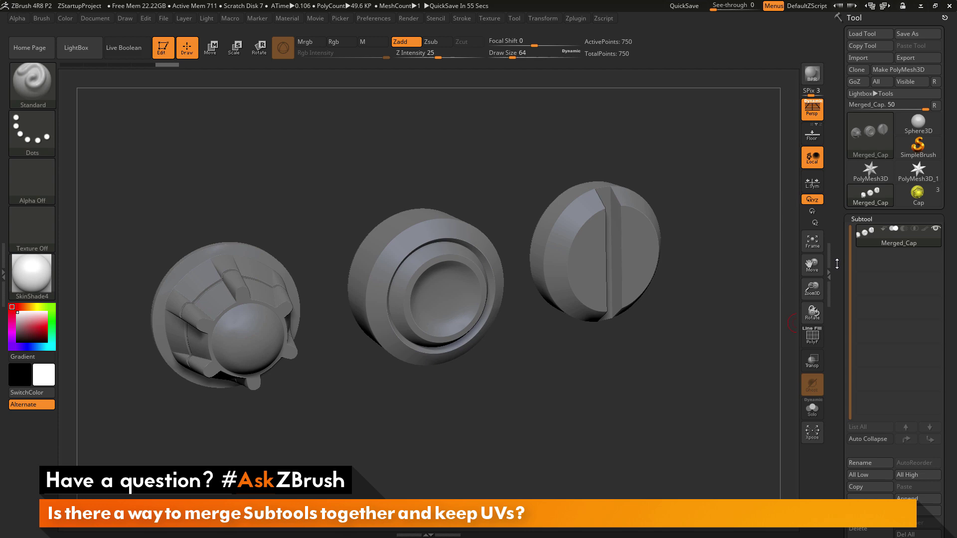
drag(711, 354, 707, 348)
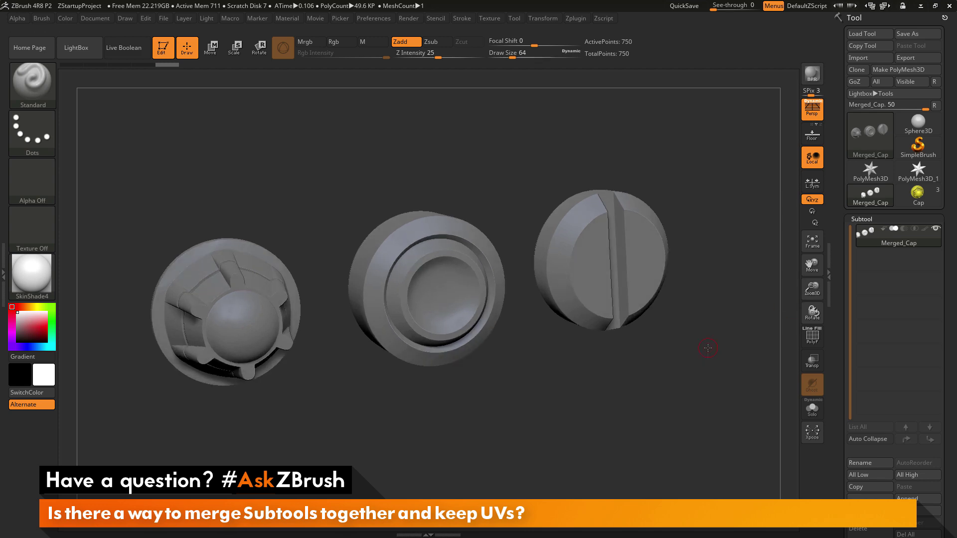